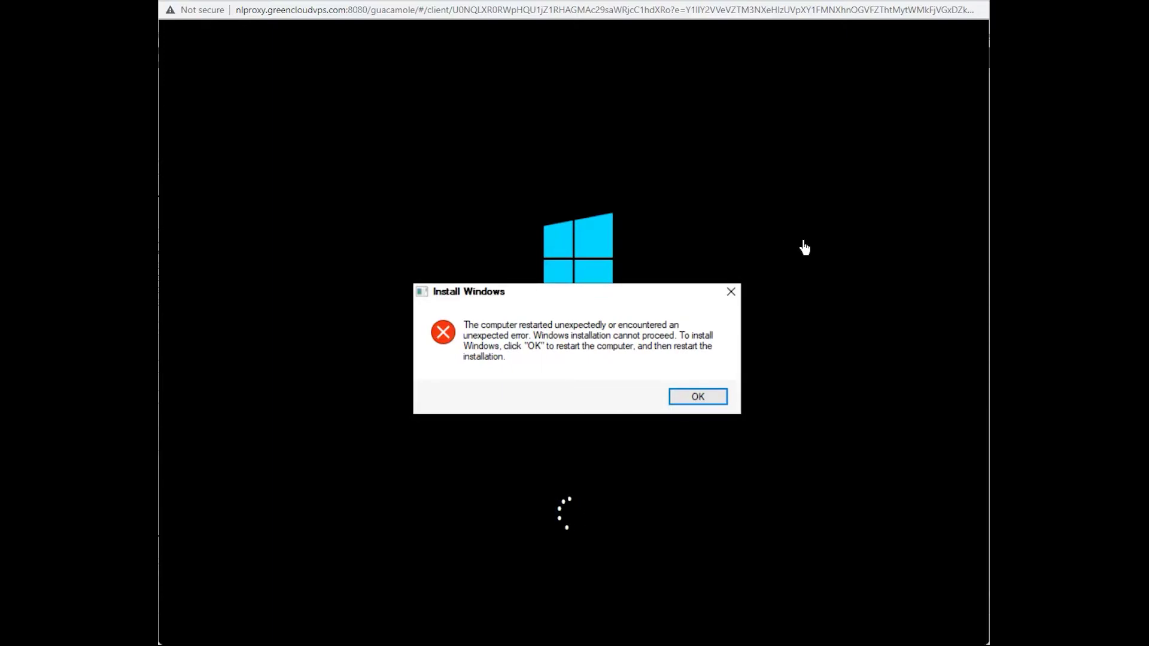
Open a command prompt with Shift+F10 behind the Setup error and run regedit
{"action": "key", "text": "shift+F10"}
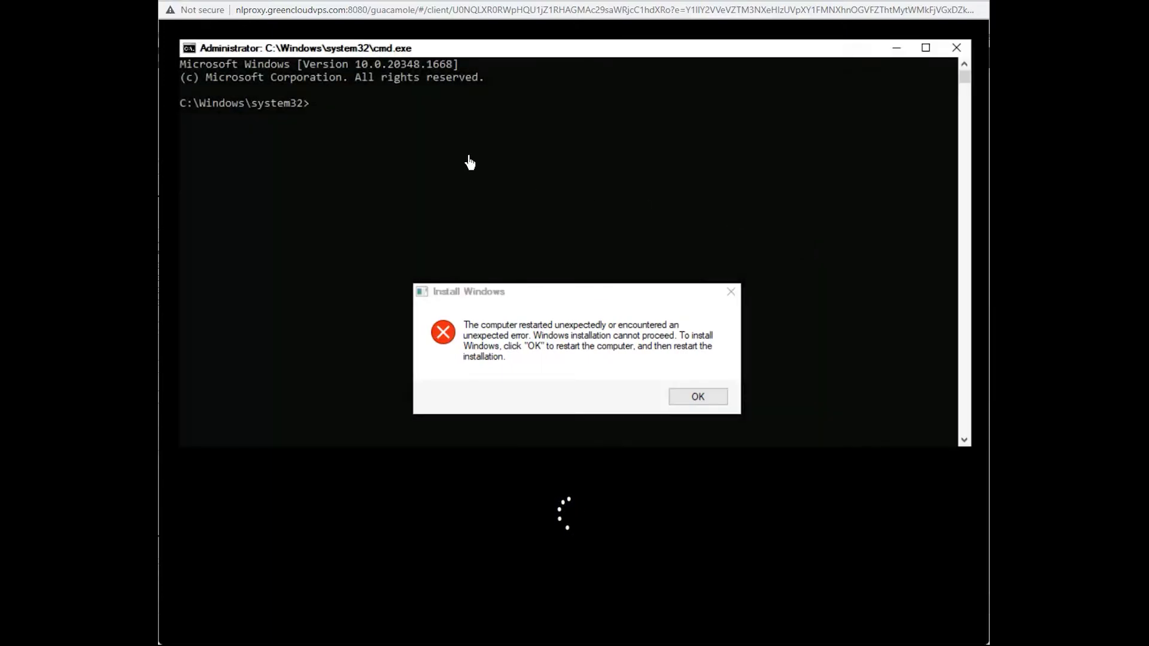
{"action": "left_click", "coordinate": [392, 130]}
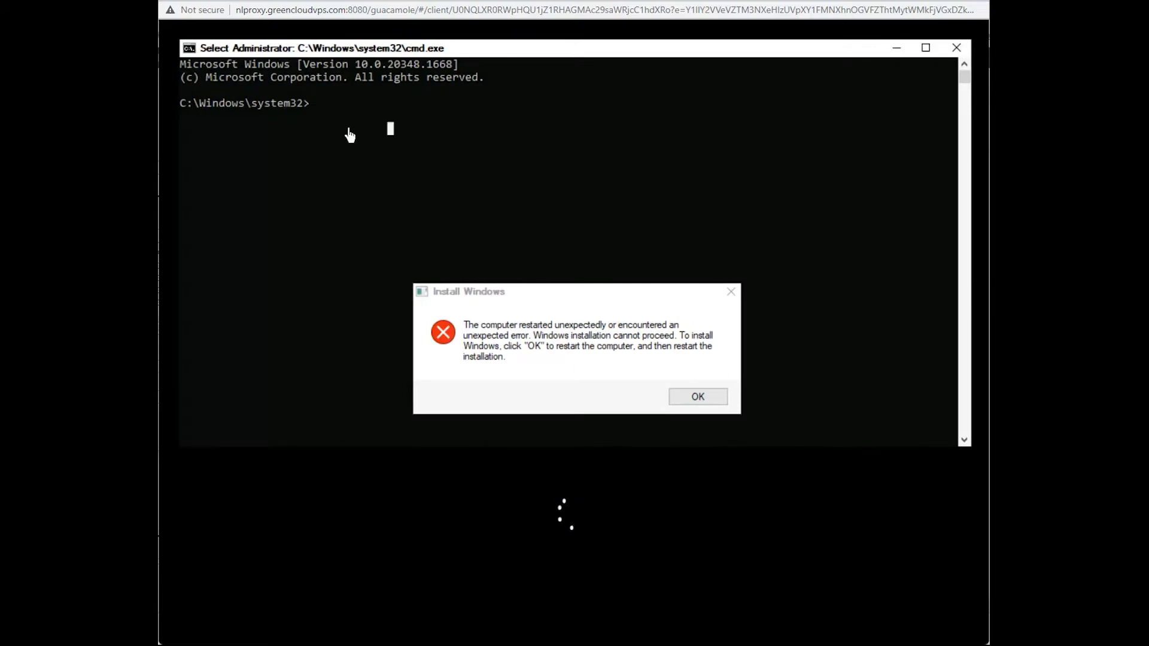
{"action": "type", "text": "regedit"}
{"action": "key", "text": "Return"}
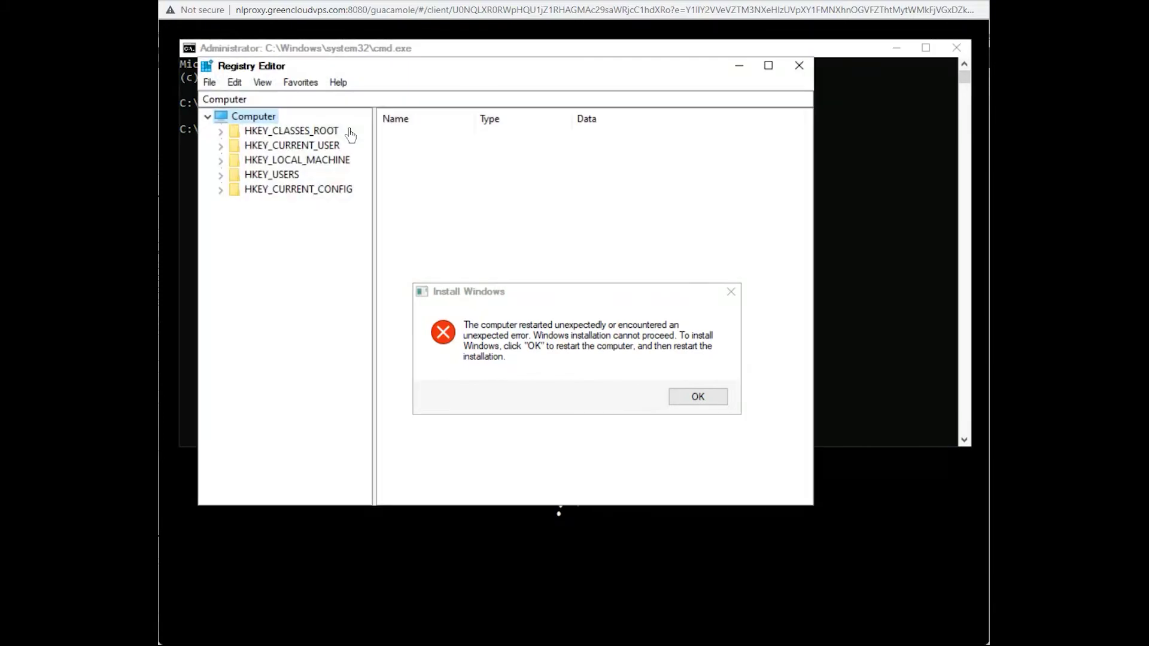
Move the error dialog aside and browse to HKLM\SYSTEM\Setup\Status\ChildCompletion
{"action": "mouse_move", "coordinate": [640, 297]}
{"action": "left_mouse_down"}
{"action": "mouse_move", "coordinate": [705, 361]}
{"action": "mouse_move", "coordinate": [751, 381]}
{"action": "left_mouse_up"}
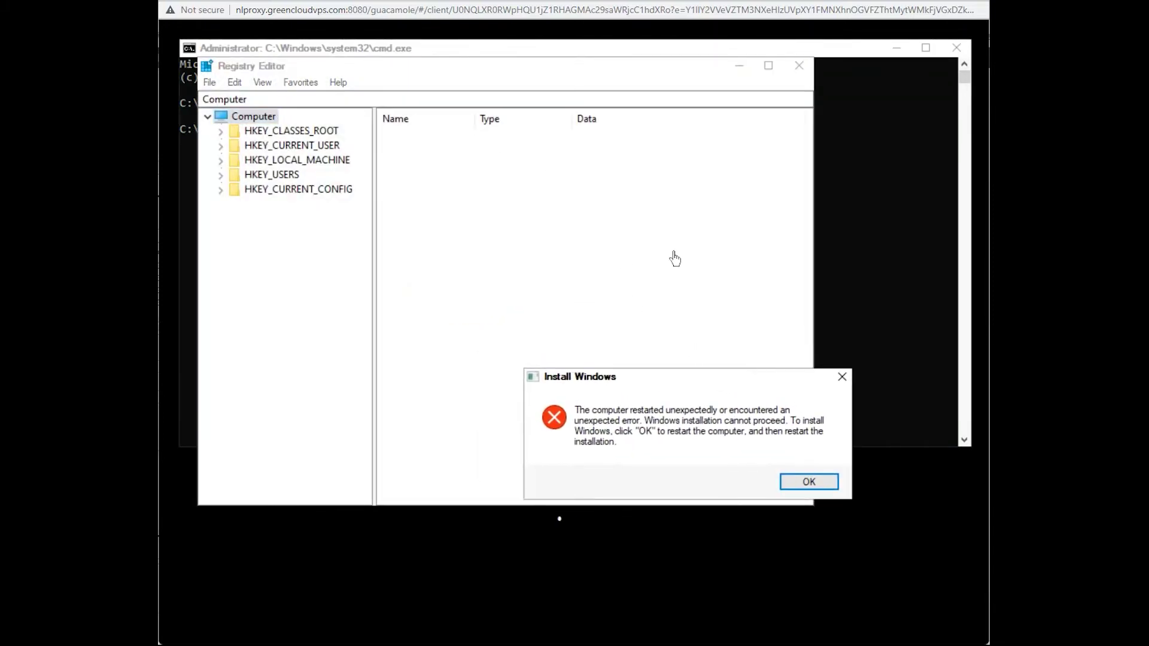
{"action": "left_click", "coordinate": [221, 160]}
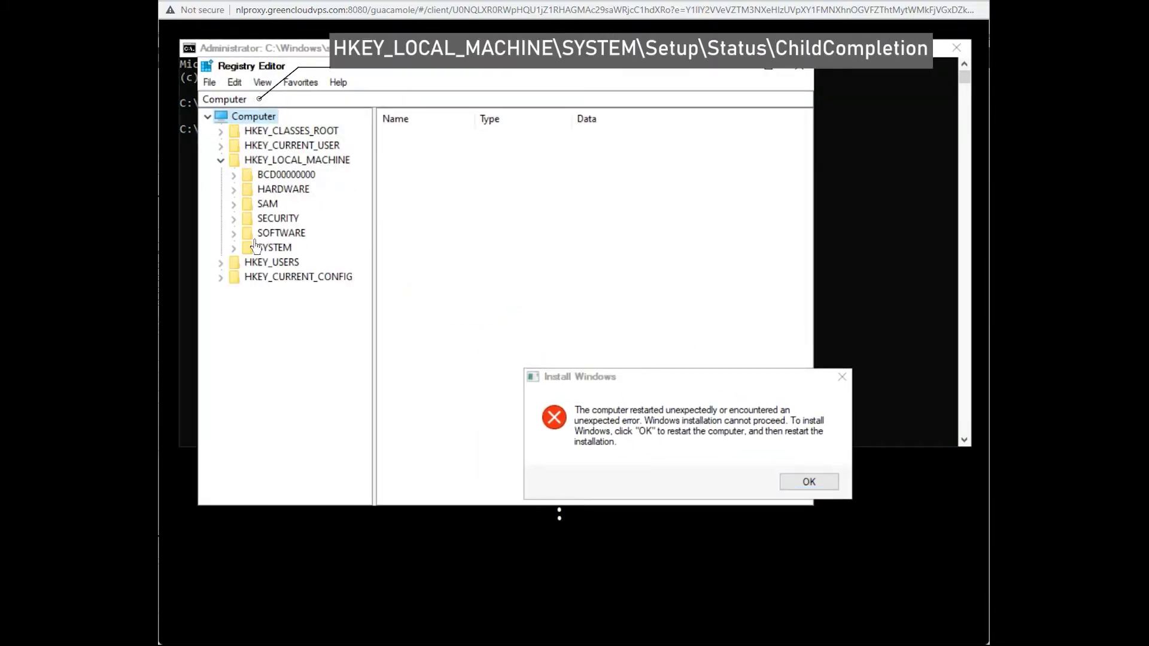
{"action": "left_click", "coordinate": [234, 248]}
{"action": "scroll", "coordinate": [367, 256], "scroll_direction": "down", "scroll_amount": 1}
{"action": "left_click", "coordinate": [248, 410]}
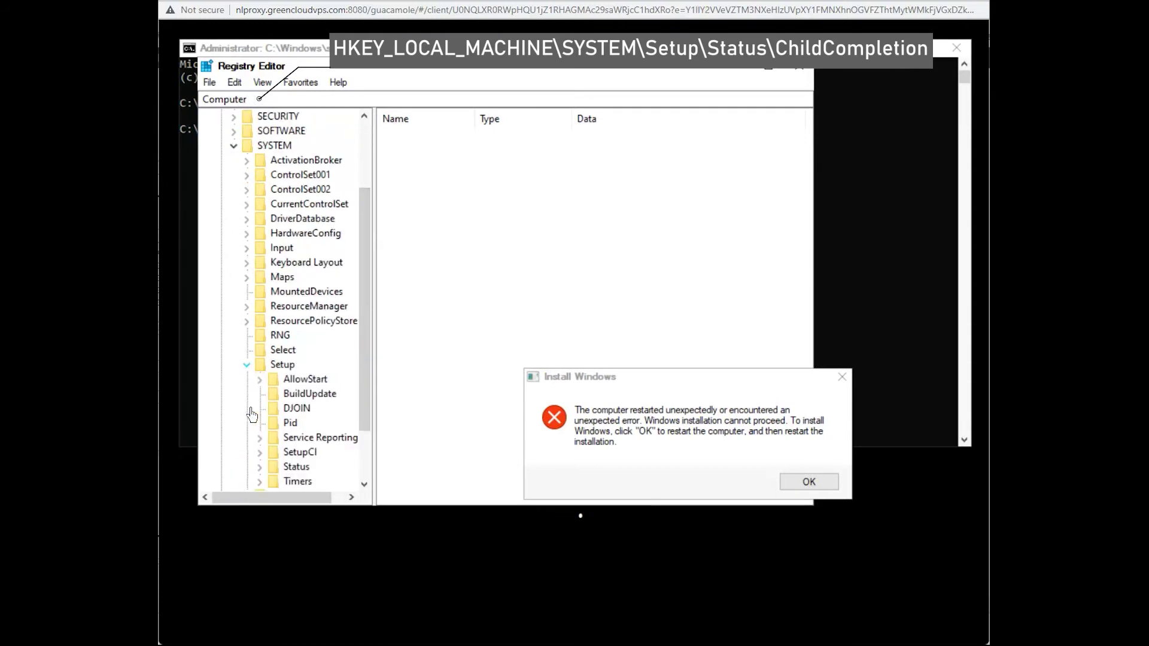
{"action": "scroll", "coordinate": [369, 367], "scroll_direction": "down", "scroll_amount": 2}
{"action": "left_click", "coordinate": [260, 409]}
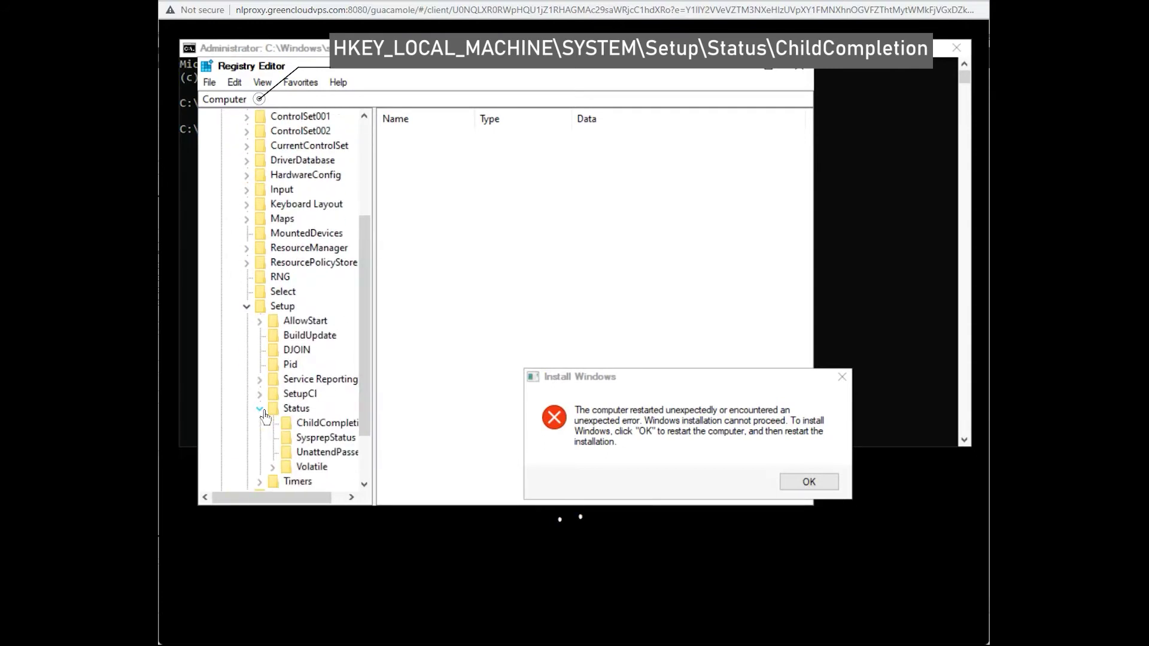
{"action": "left_click", "coordinate": [329, 428]}
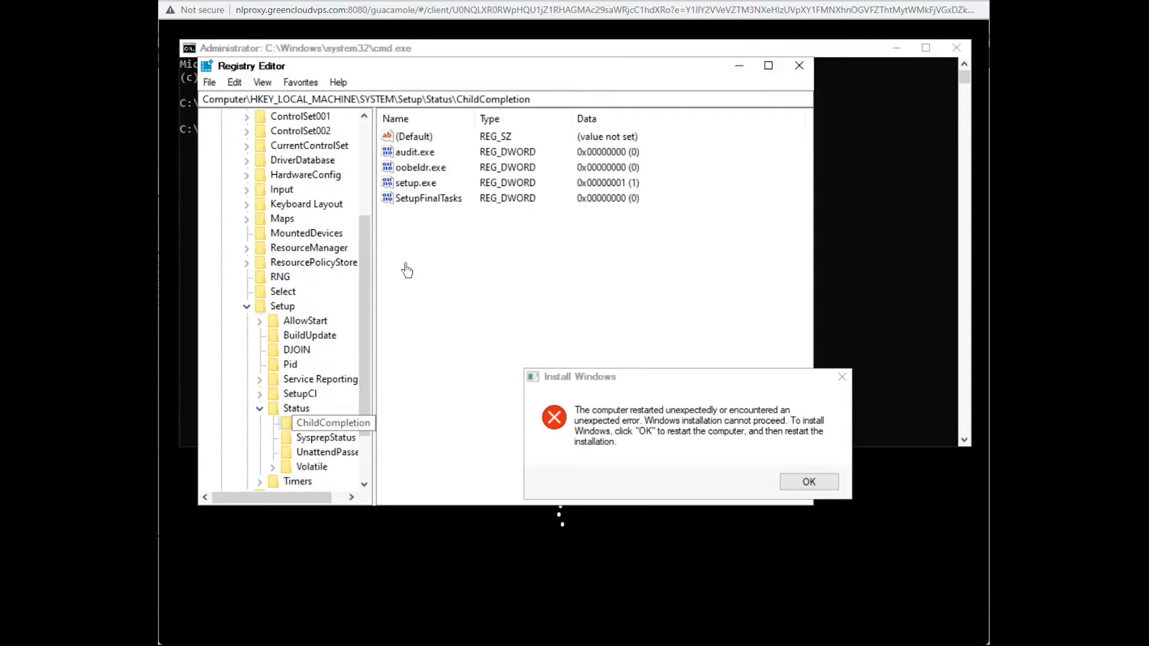
Set the setup.exe value data to 3, then OK the Install Windows error to restart
{"action": "left_click", "coordinate": [418, 184]}
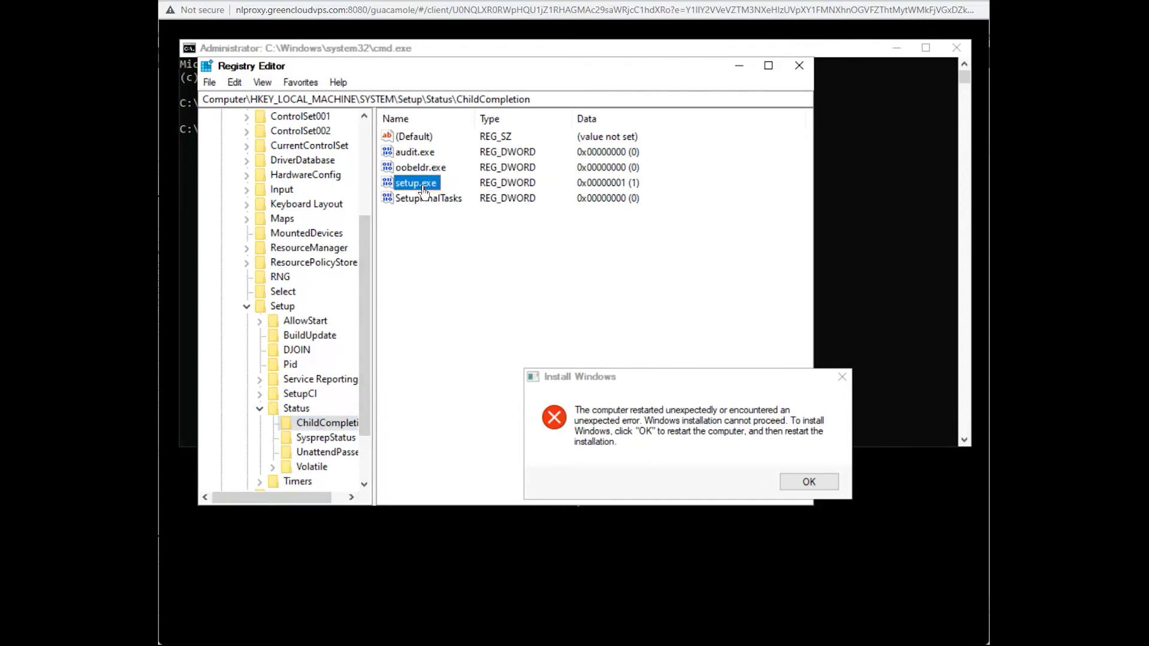
{"action": "double_click", "coordinate": [421, 187]}
{"action": "left_click_drag", "start_coordinate": [422, 138], "coordinate": [499, 149]}
{"action": "type", "text": "3"}
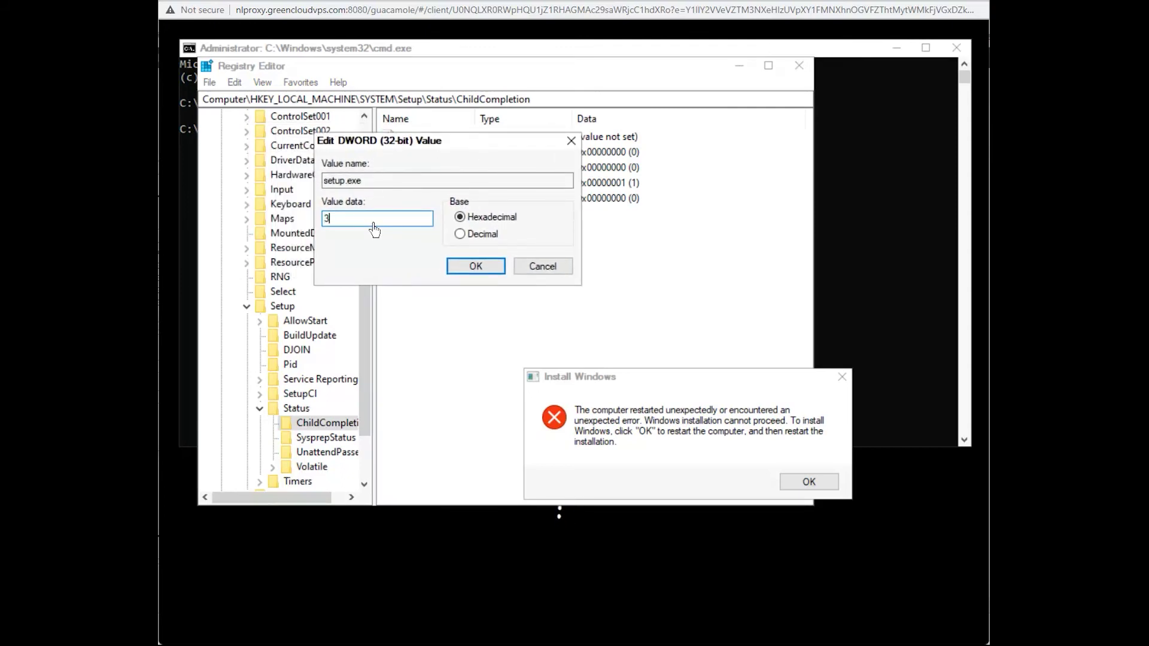
{"action": "left_click", "coordinate": [477, 268]}
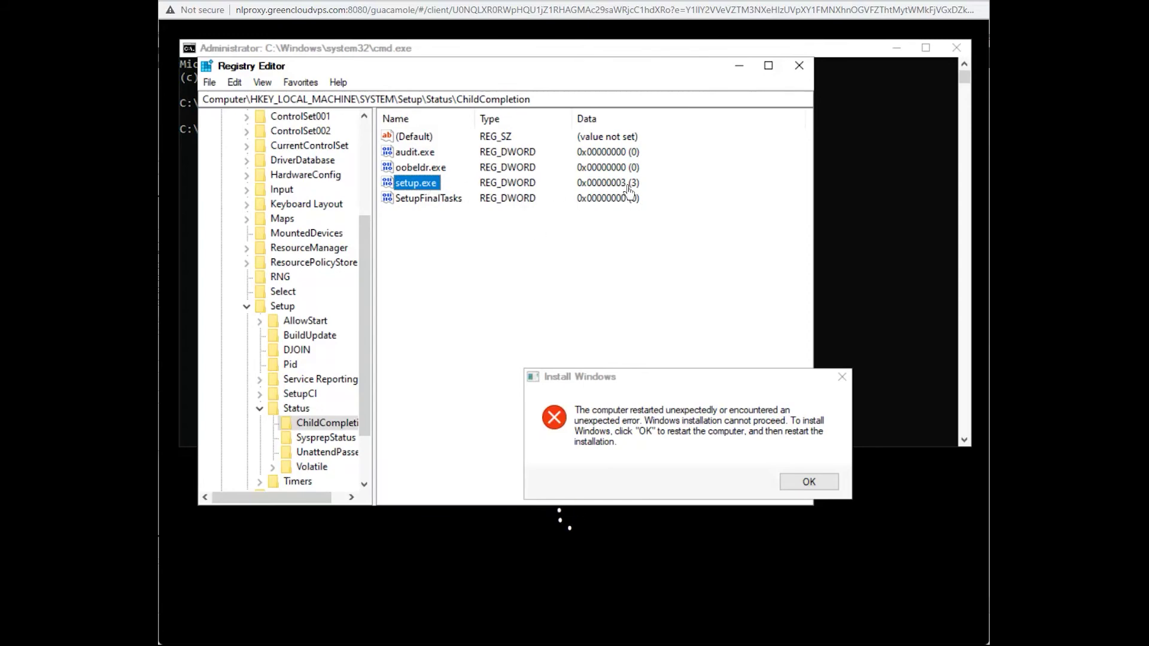
{"action": "left_click", "coordinate": [718, 397]}
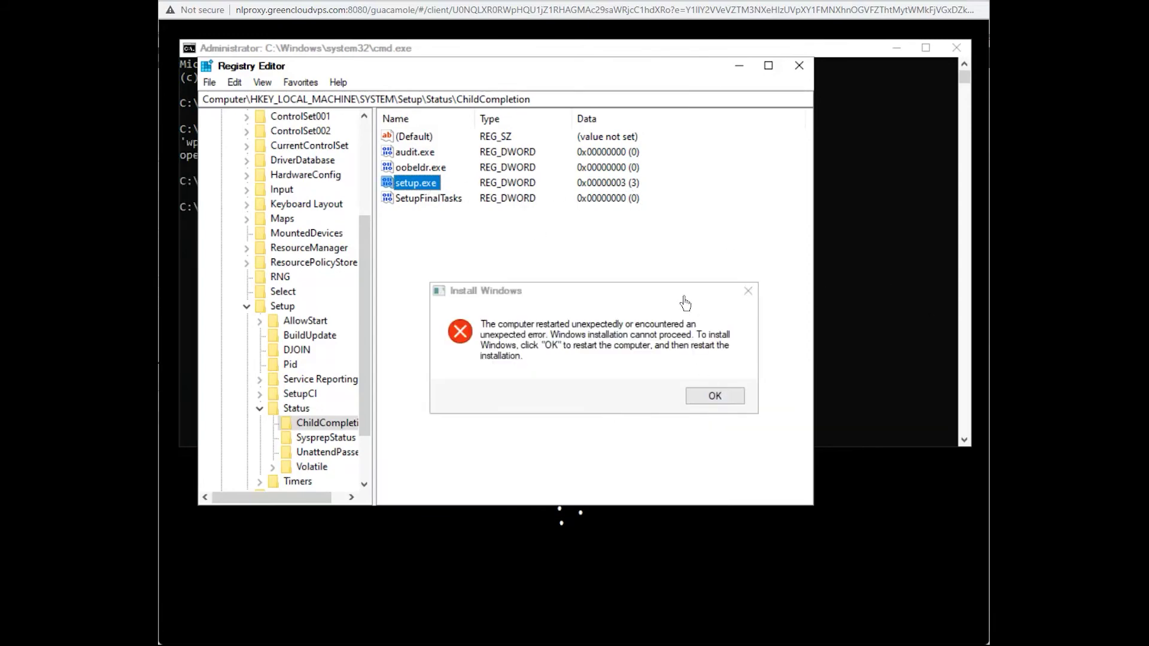
{"action": "left_click", "coordinate": [751, 391]}
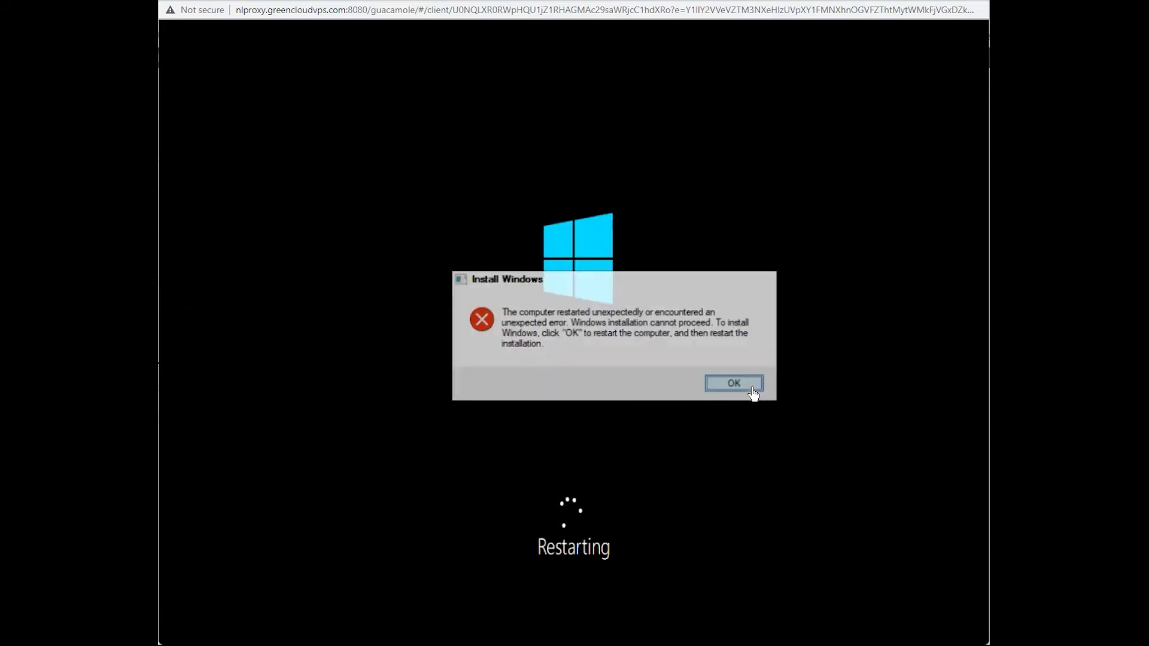